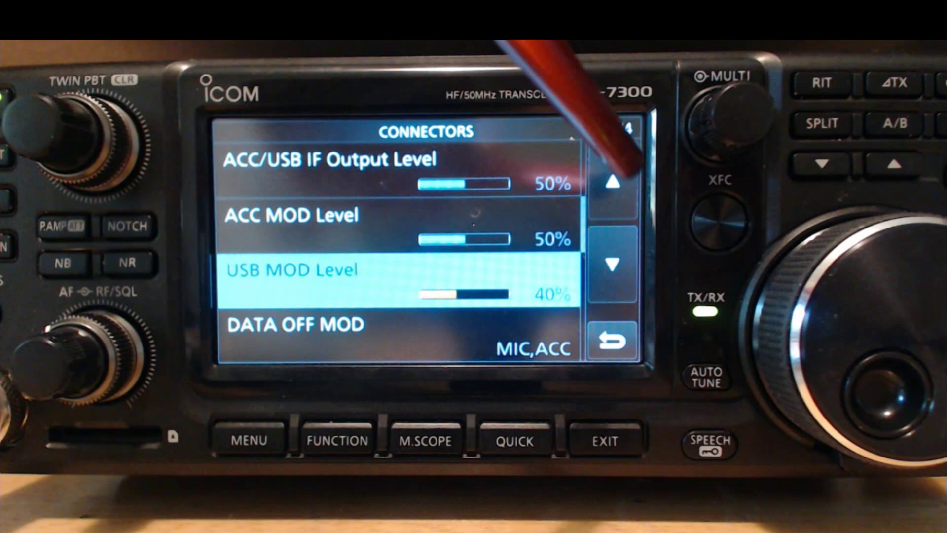
left_click(612, 182)
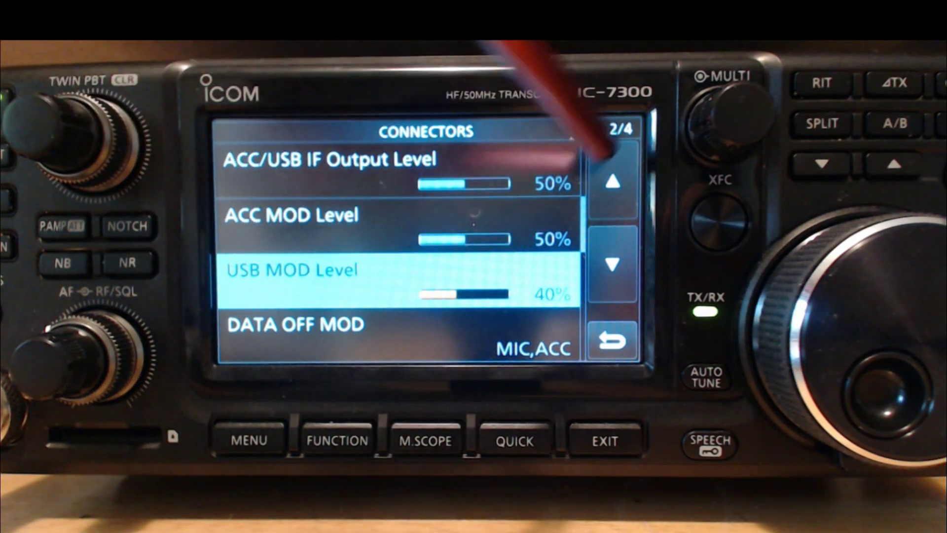
left_click(611, 170)
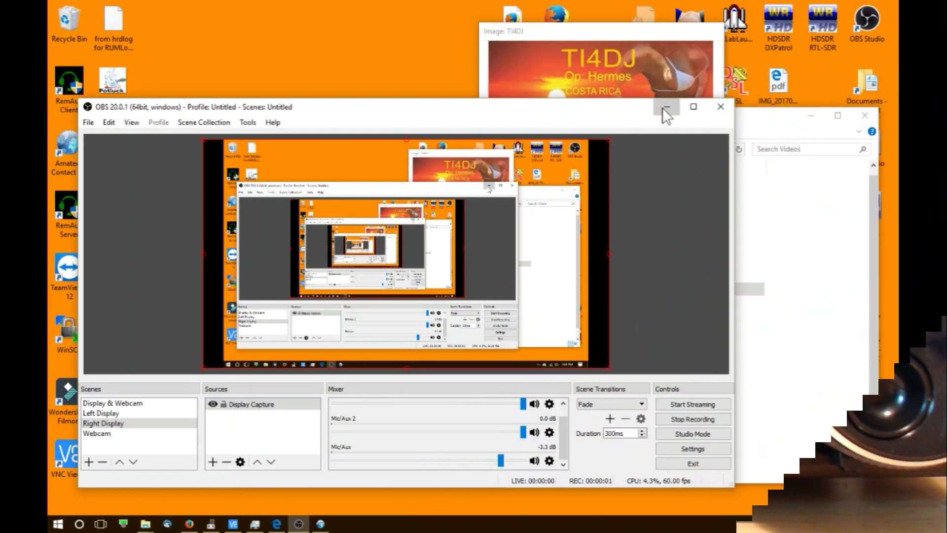
Step: Minimize the recording window and open the properties of the Icom7300 playback device in the Windows sound settings
left_click(664, 109)
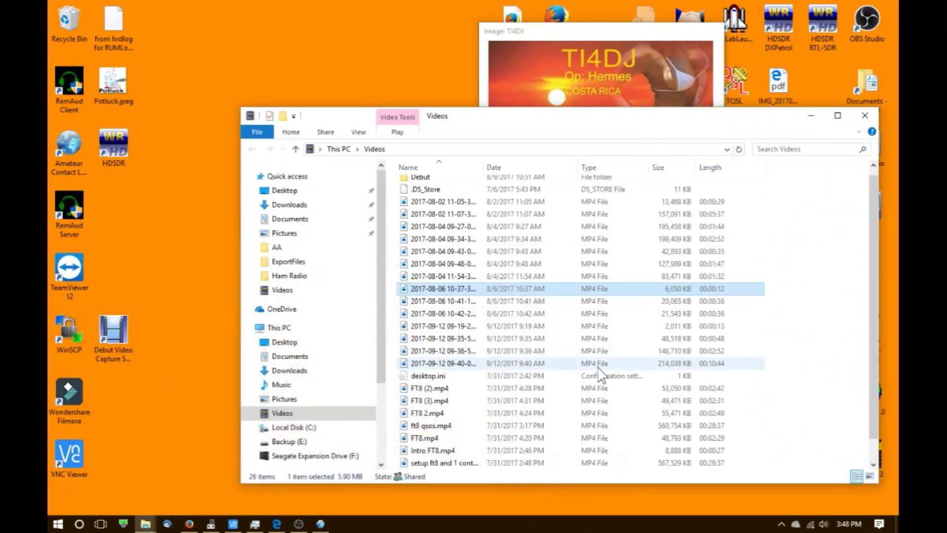
right_click(825, 525)
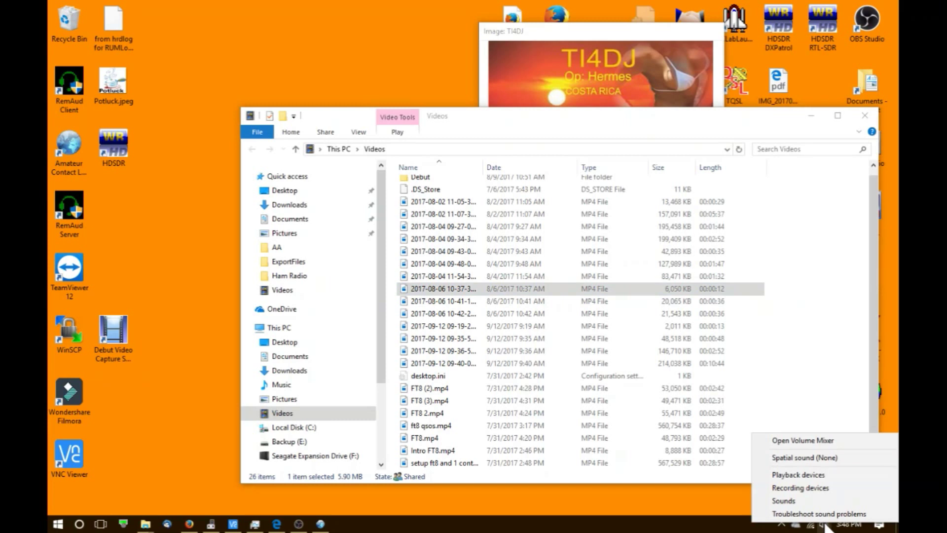
left_click(809, 474)
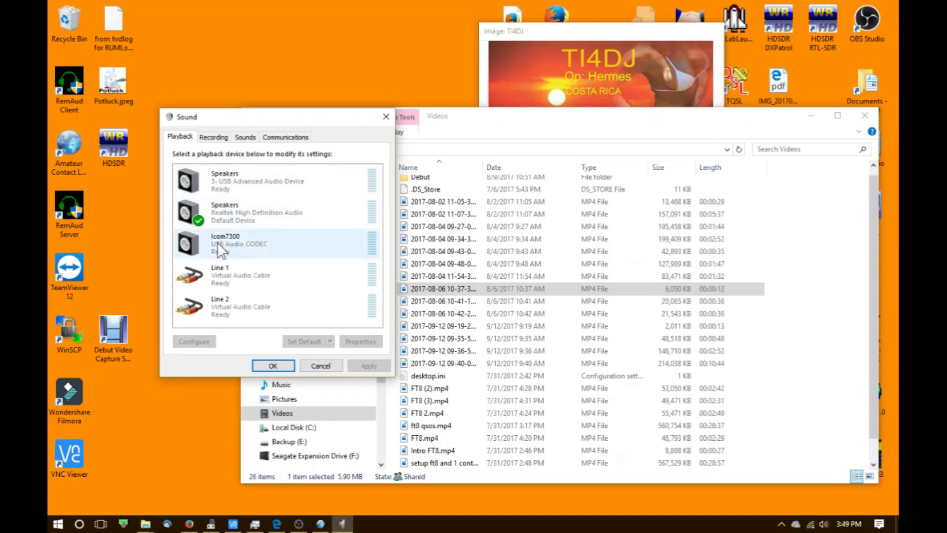
double_click(248, 242)
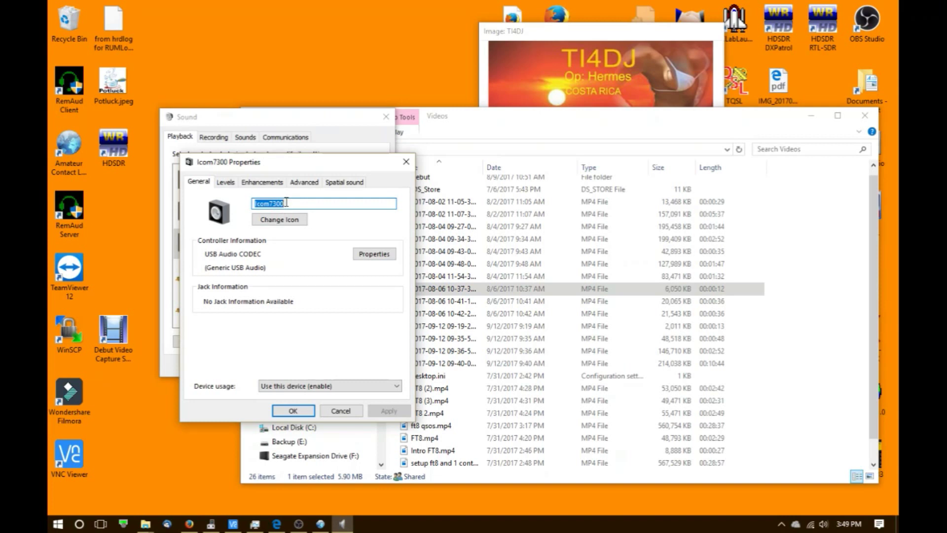
Step: Review the Icom7300 playback device's speaker level, enhancements, default format and spatial sound settings, and close its properties
left_click(226, 183)
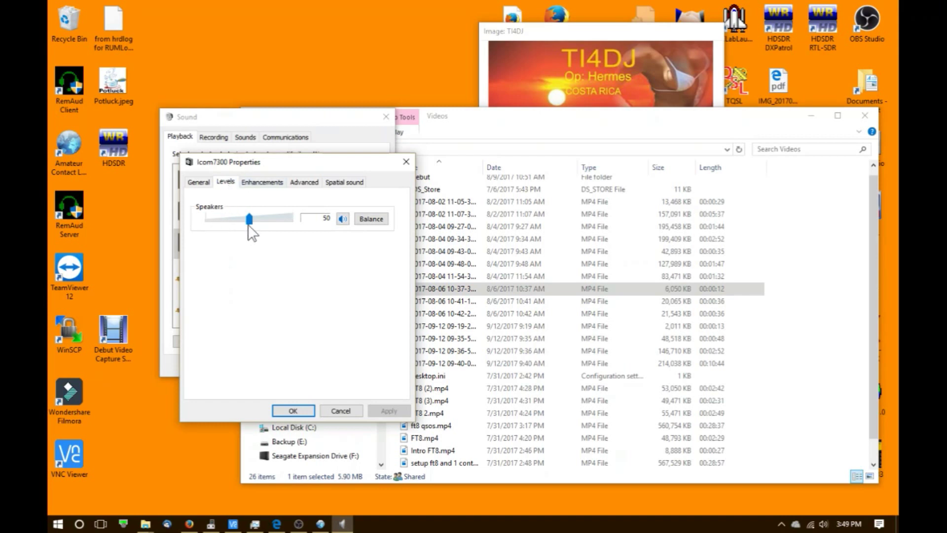
left_click_drag(289, 162, 367, 194)
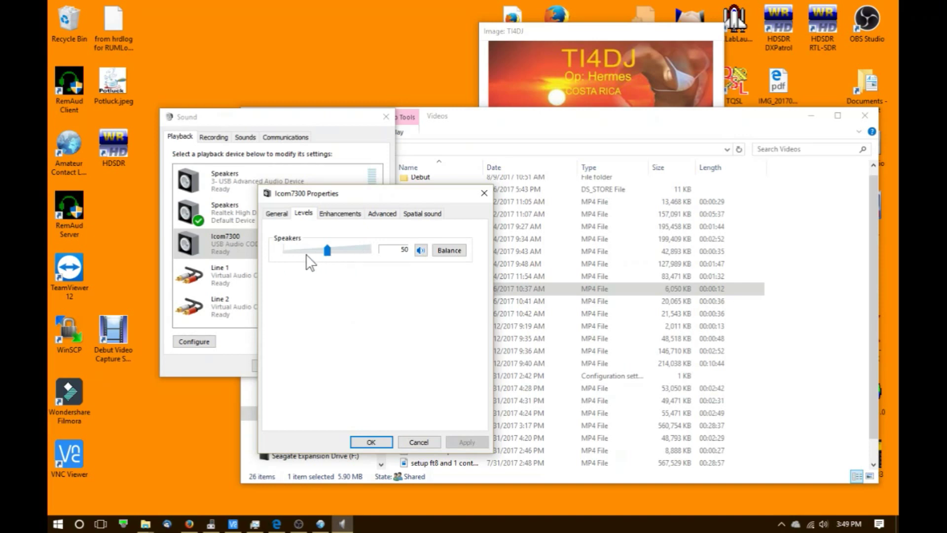
left_click(348, 213)
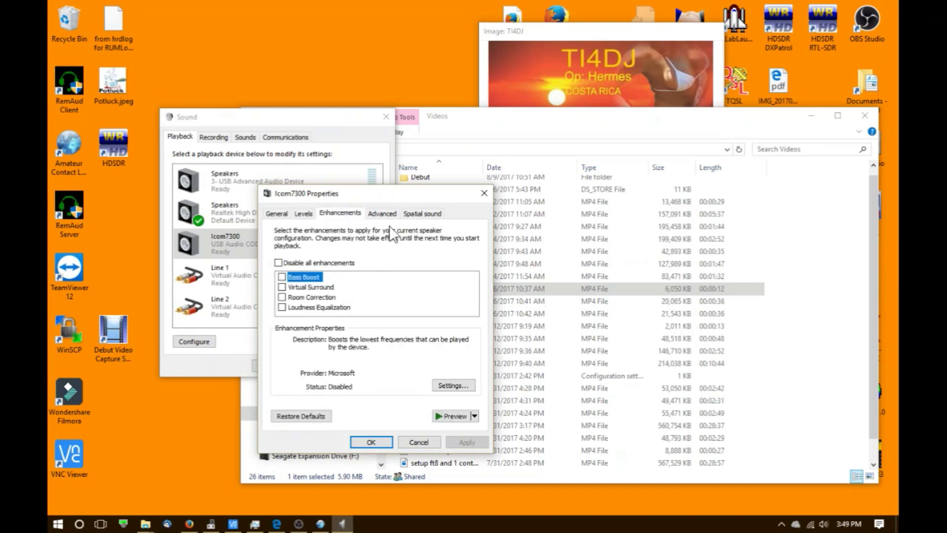
left_click(390, 213)
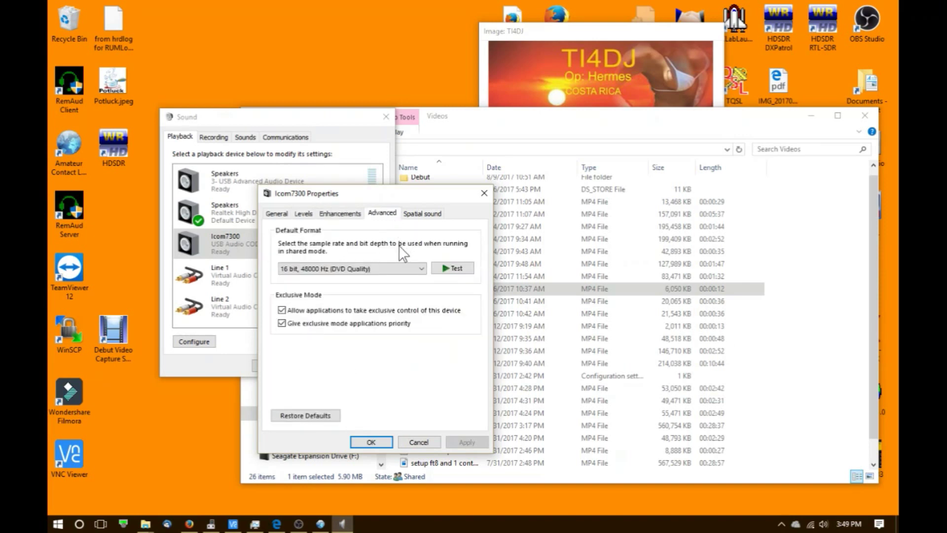
left_click(425, 215)
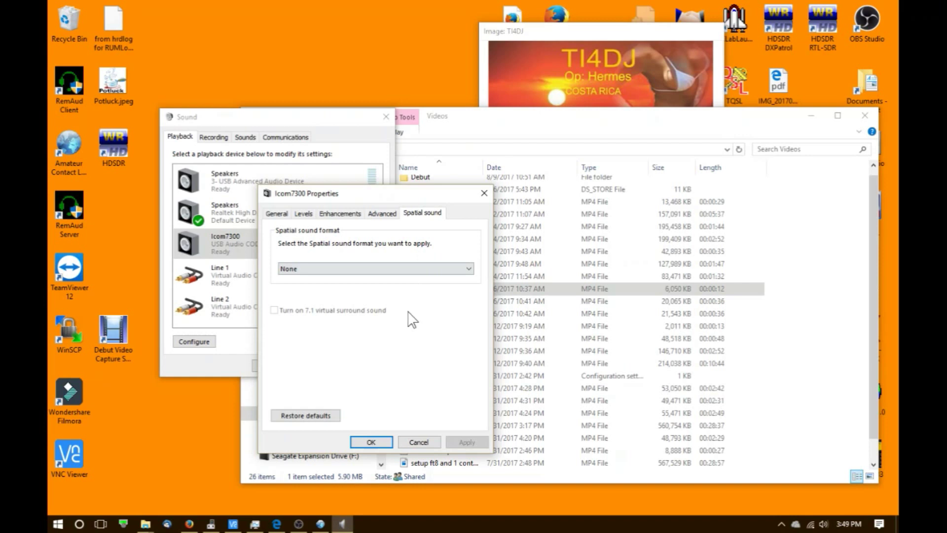
left_click(370, 444)
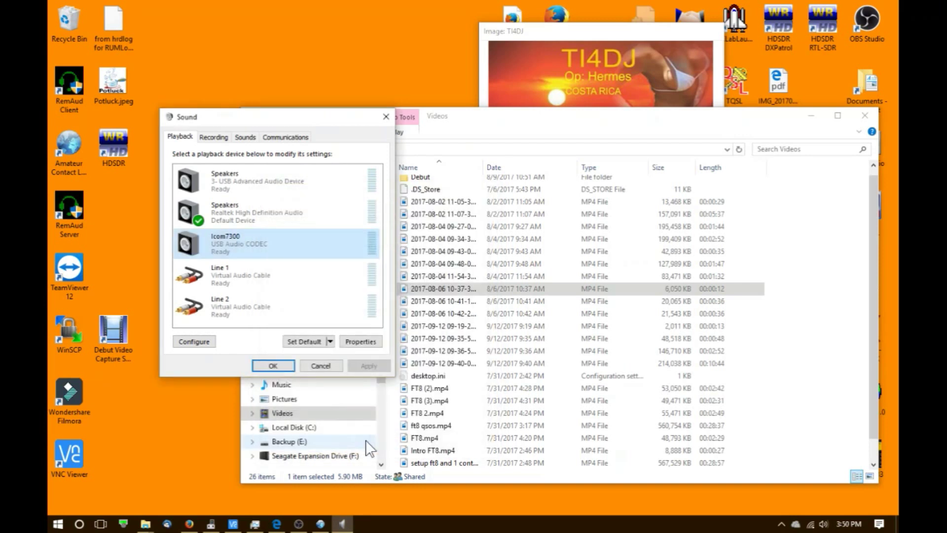
Step: Open the properties of the Icom7300 USB Audio CODEC recording device
left_click(215, 138)
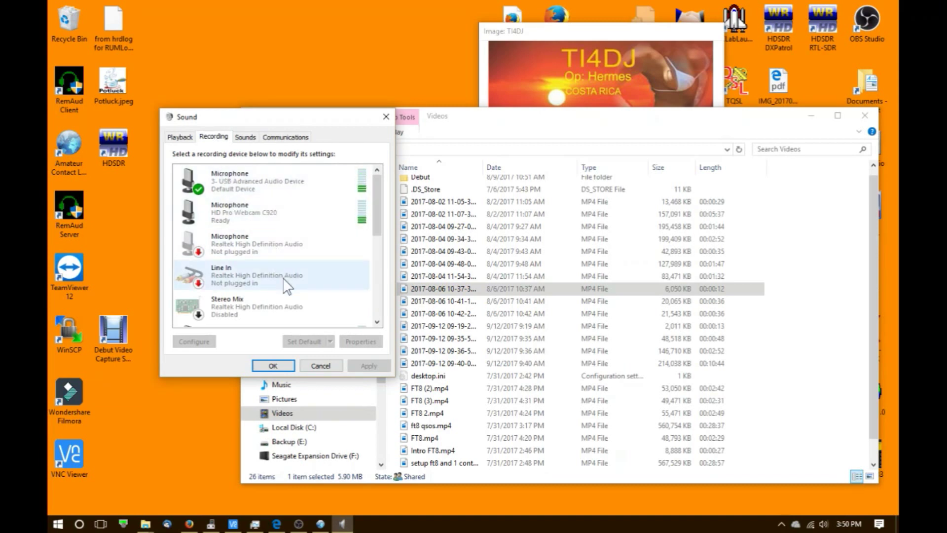
left_click(378, 323)
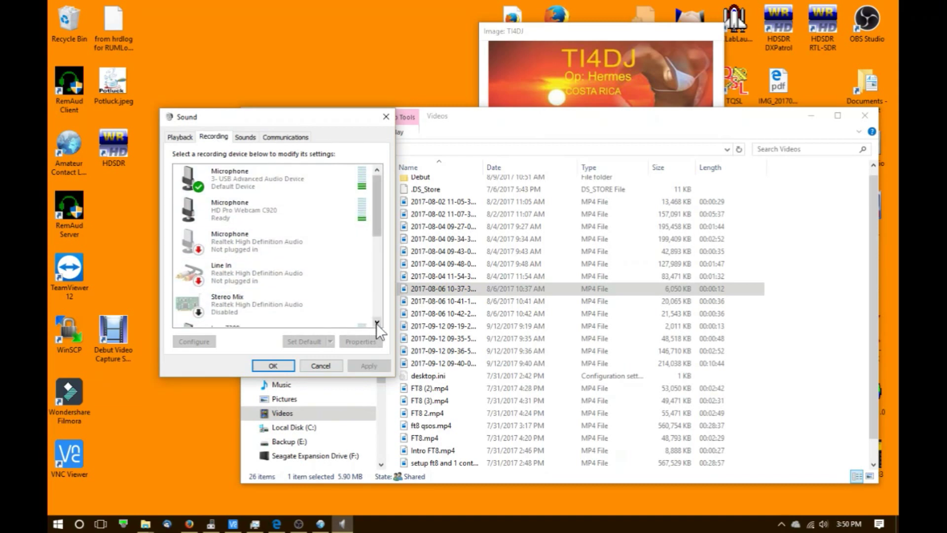
left_click(377, 322)
left_click_drag(377, 322, 377, 323)
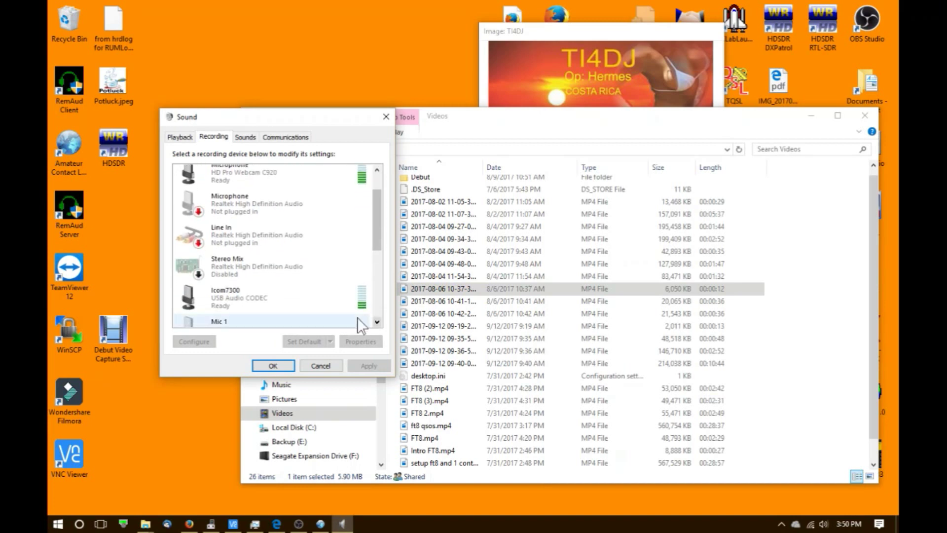
double_click(247, 300)
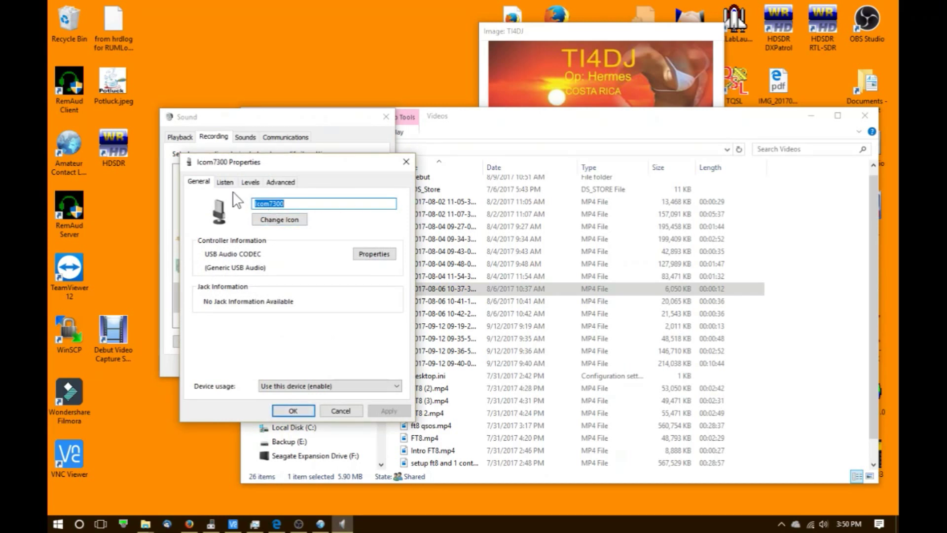
Step: Review the Icom7300 recording device's microphone level, default format and listen settings, and close its properties
left_click(250, 183)
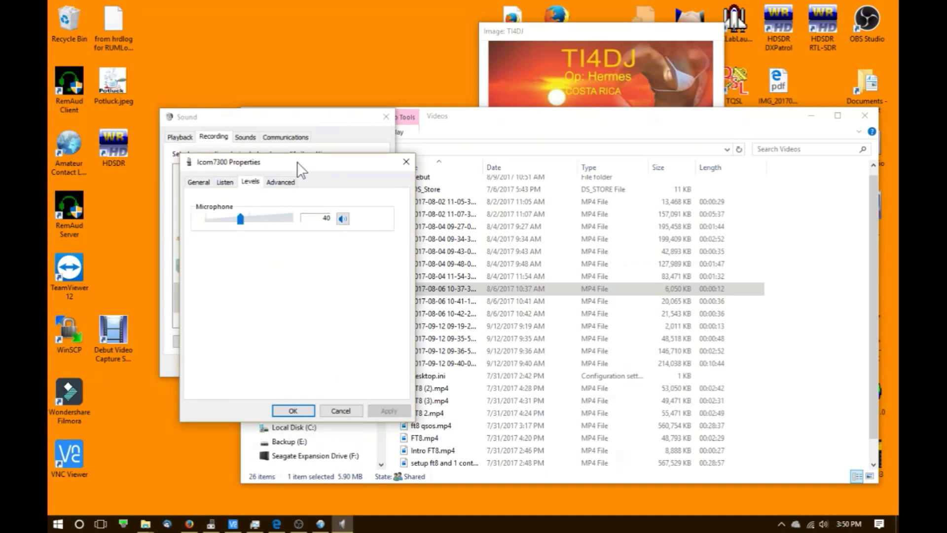
left_click_drag(297, 162, 391, 180)
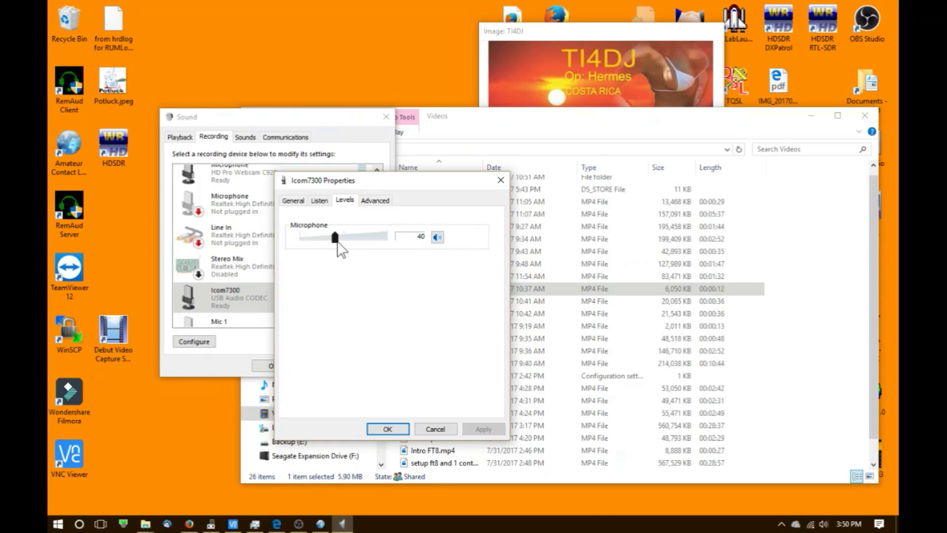
left_click(376, 203)
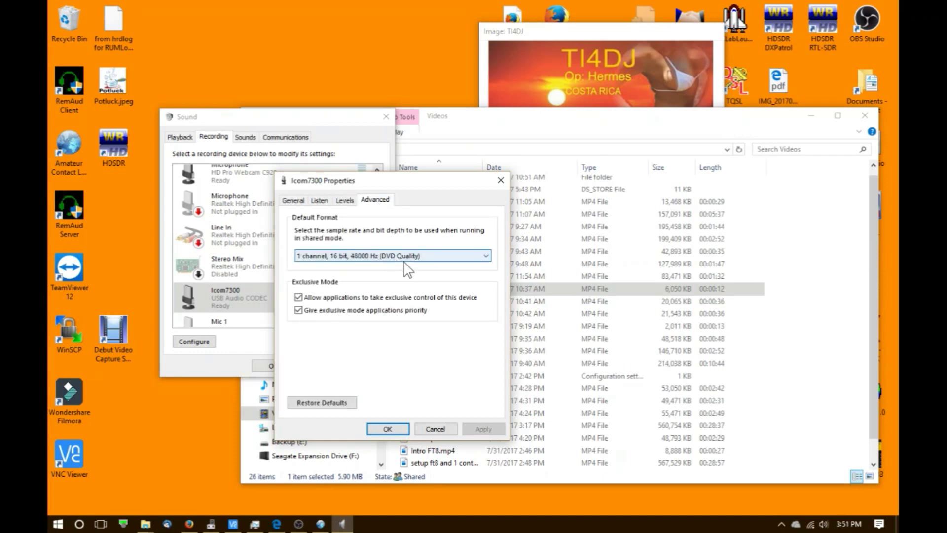
left_click(296, 202)
left_click(318, 202)
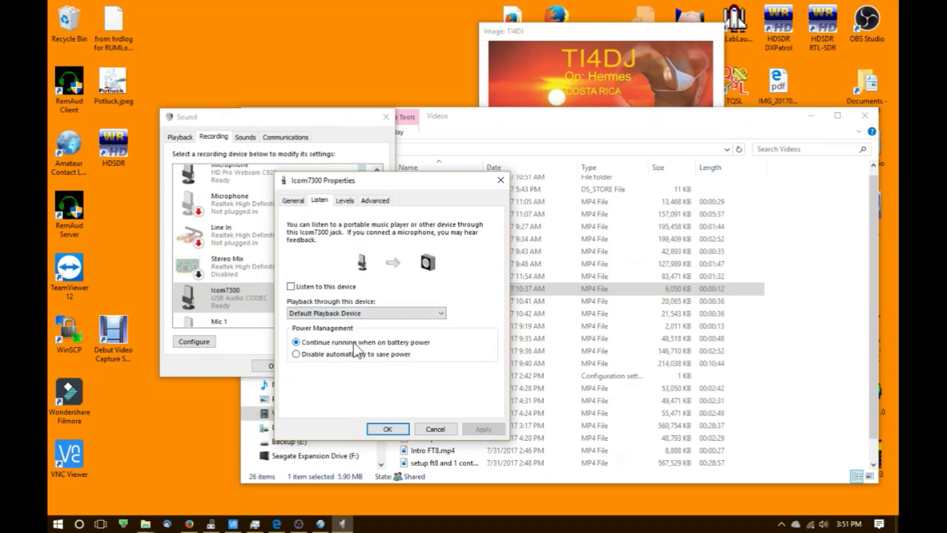
left_click(387, 429)
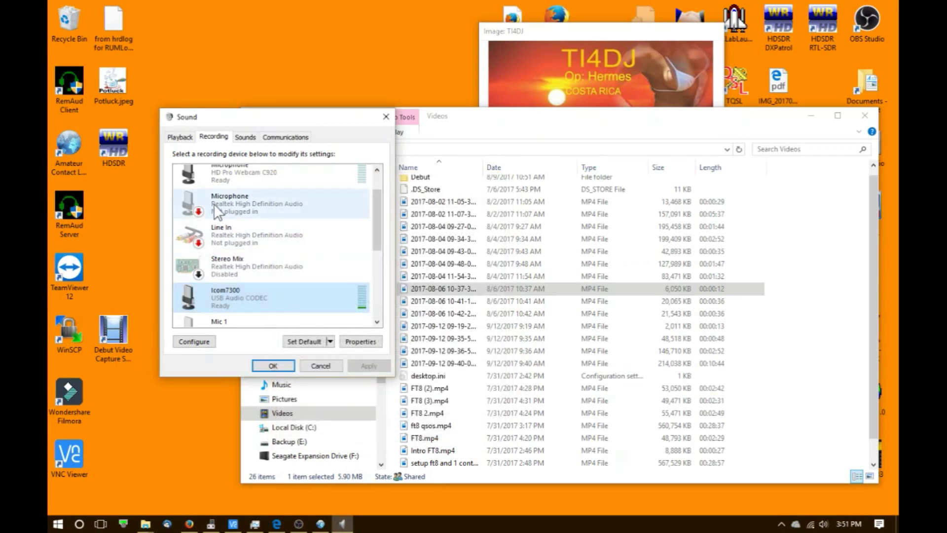
Step: Compare the Icom7300 entries in the playback and recording device lists and close the sound settings
left_click(180, 137)
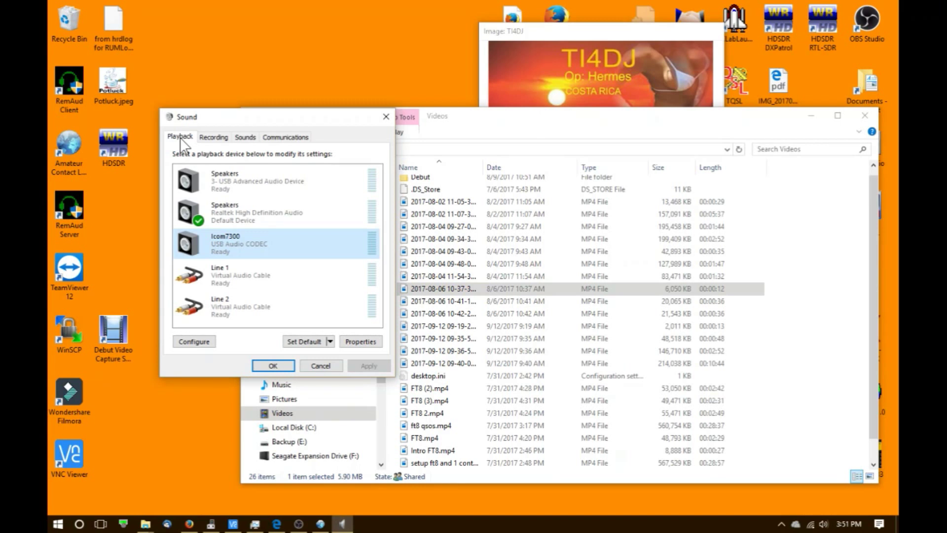
left_click(217, 138)
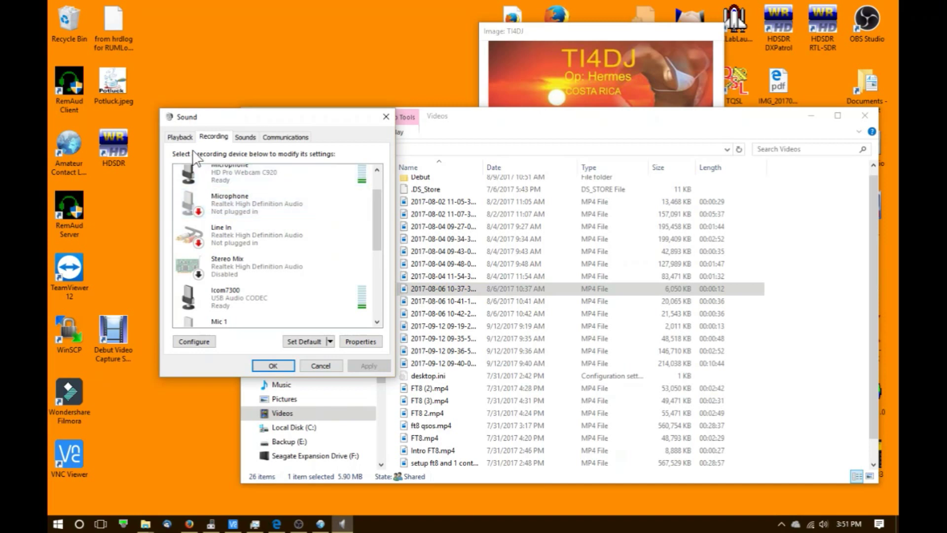
left_click(180, 138)
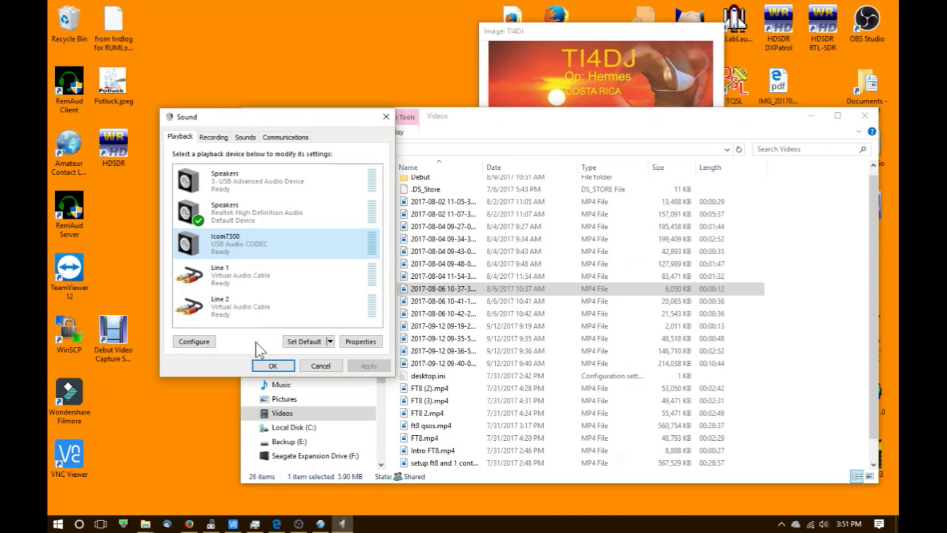
left_click(271, 365)
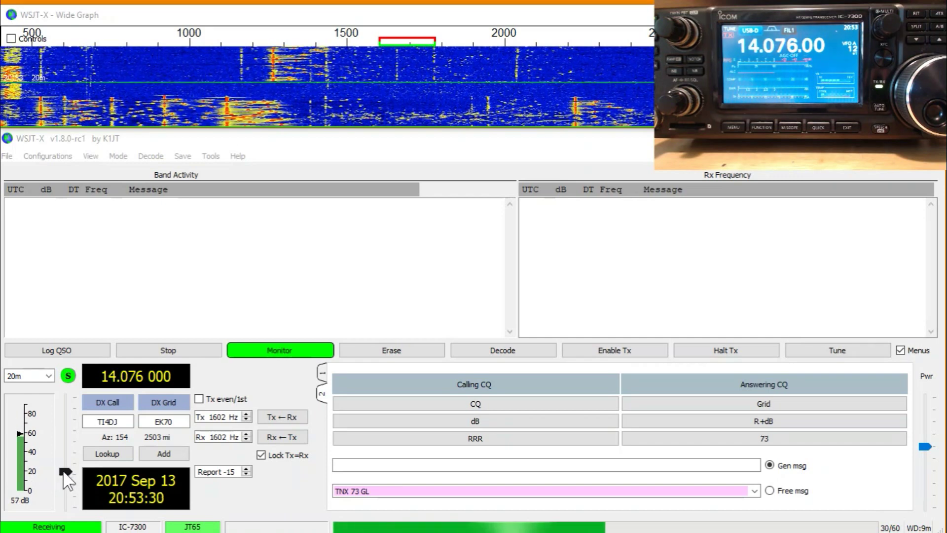
Step: Switch to WSJT-X and raise the receive audio level slider to about the middle of its range
left_click_drag(64, 472, 63, 459)
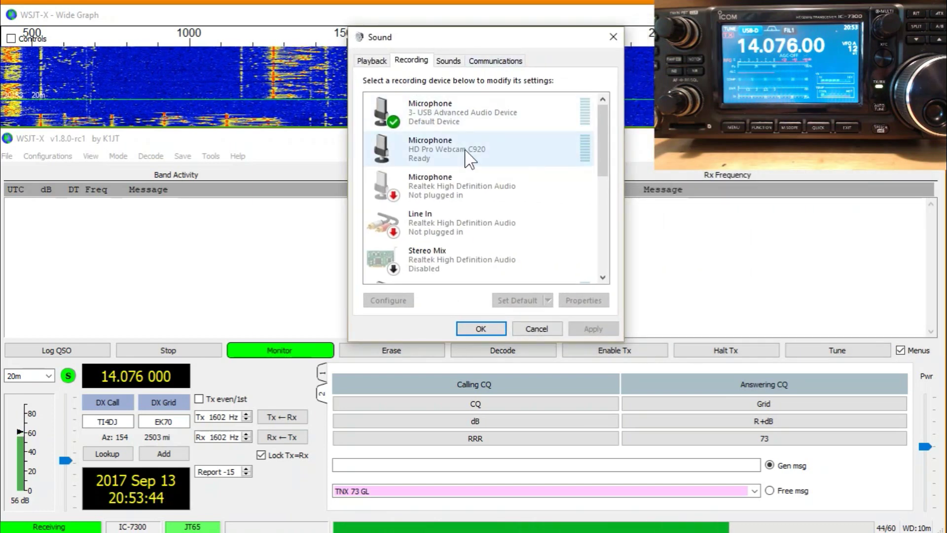
Step: Check the microphone level of the Icom7300 recording device against the WSJT-X receive meter and close the sound settings
left_click_drag(605, 170, 607, 205)
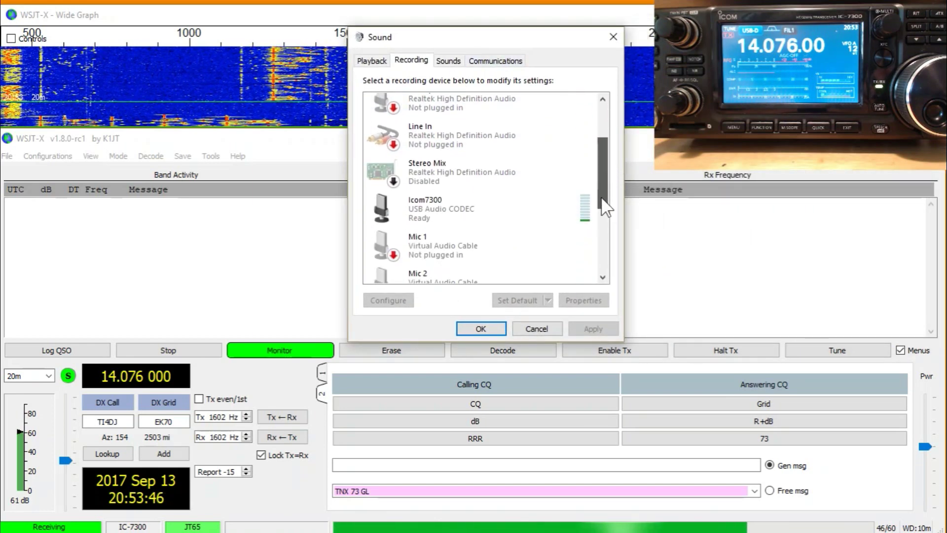
left_click(486, 211)
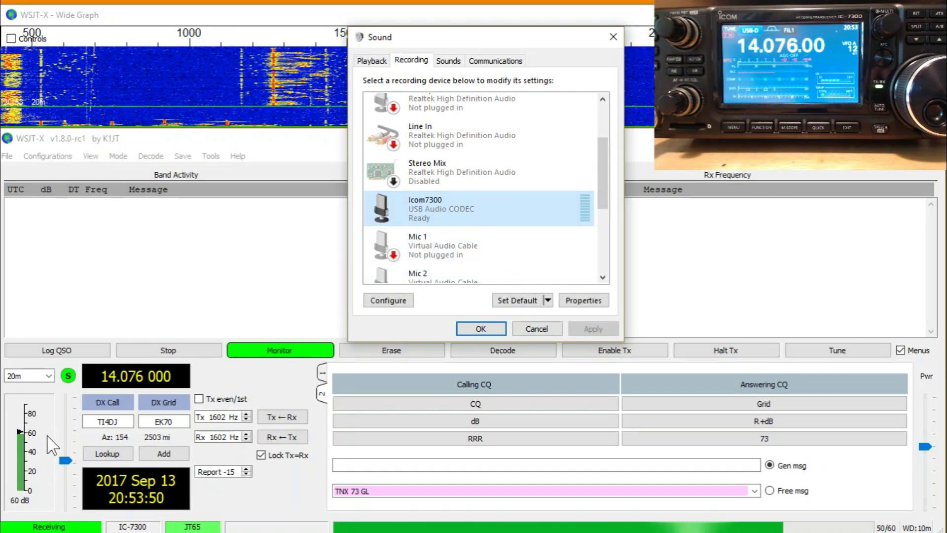
double_click(442, 215)
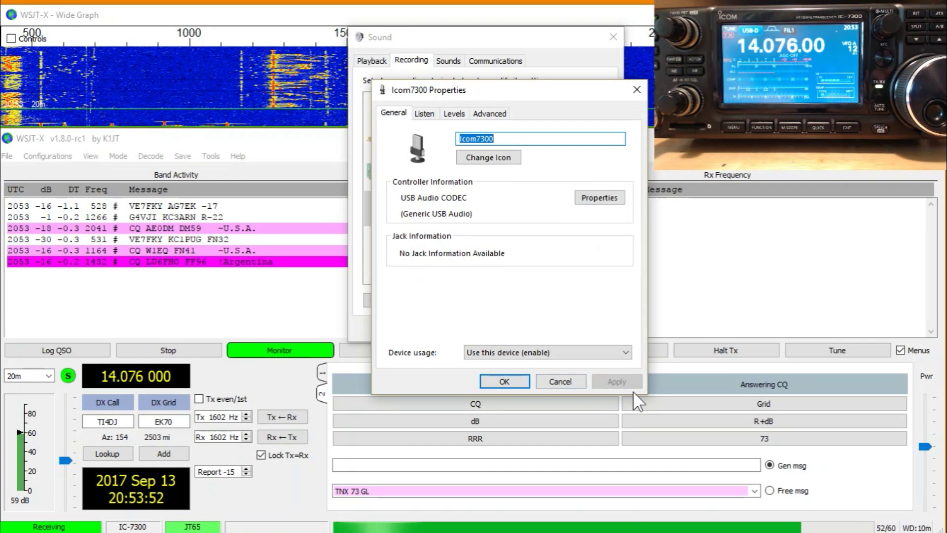
left_click(456, 110)
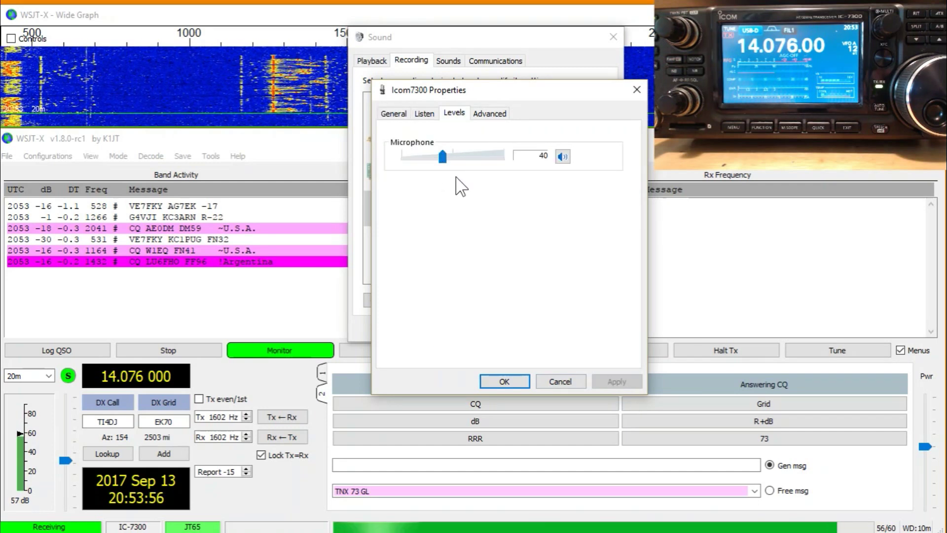
left_click(510, 378)
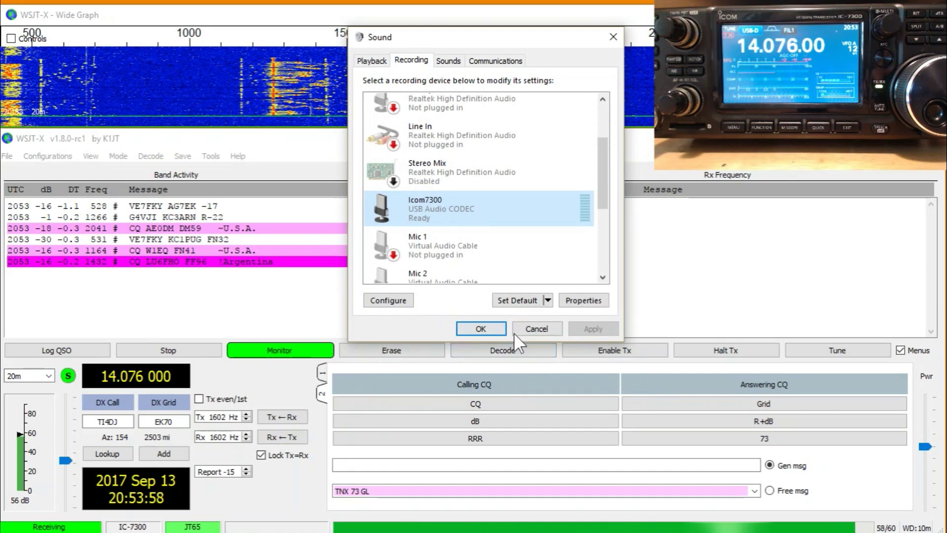
left_click(489, 328)
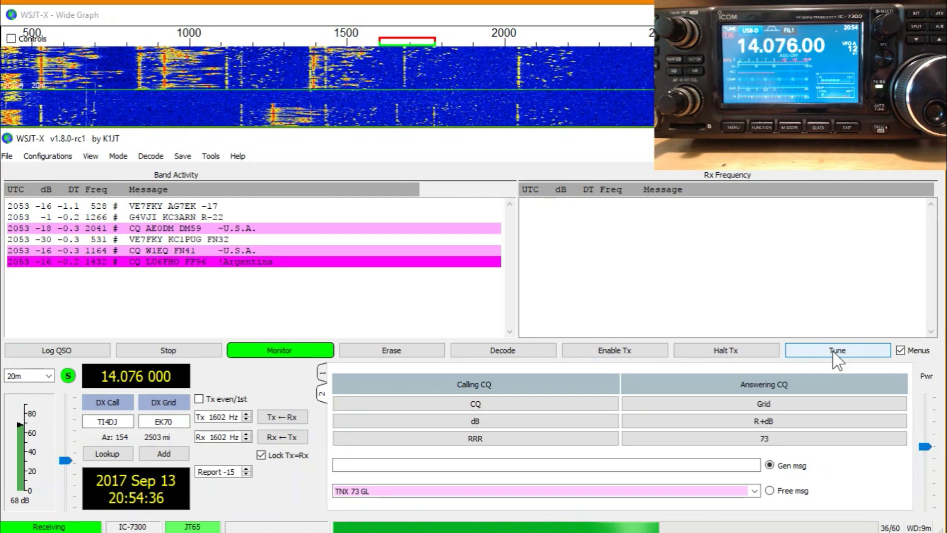
Step: Transmit a short test tone with Tune in WSJT-X and stop it
left_click(833, 352)
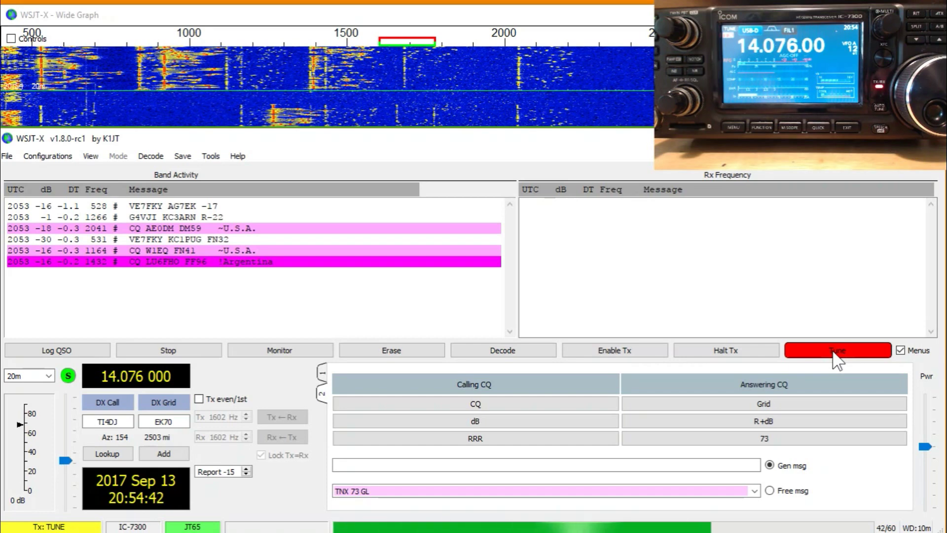
left_click(833, 352)
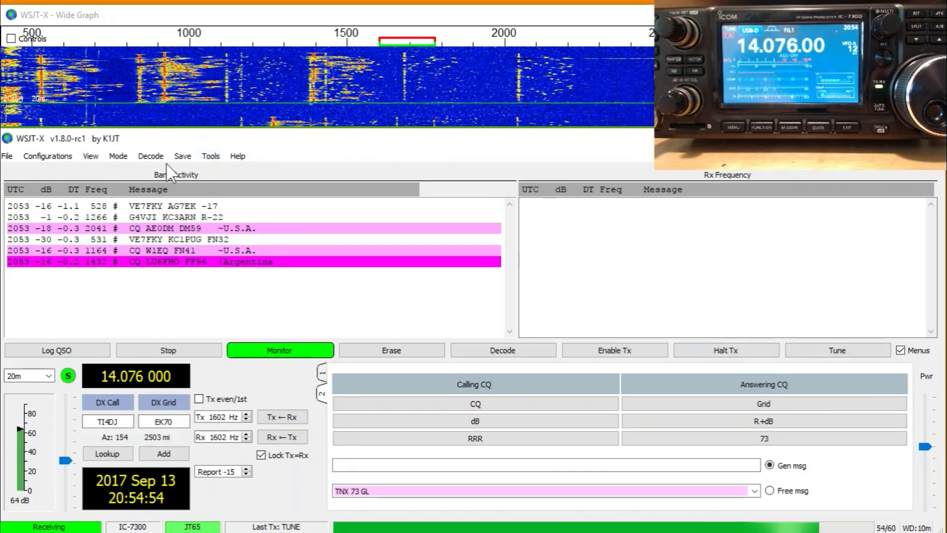
Step: Change the WSJT-X operating mode to FT8
left_click(118, 156)
left_click(130, 172)
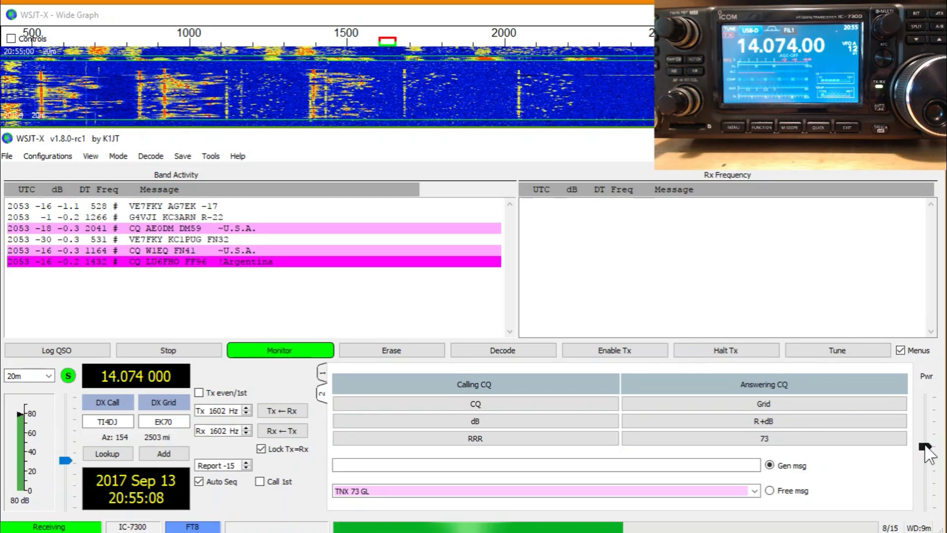
Step: Raise the WSJT-X transmit power slider slightly and send a short Tune test tone
left_click_drag(925, 446, 924, 439)
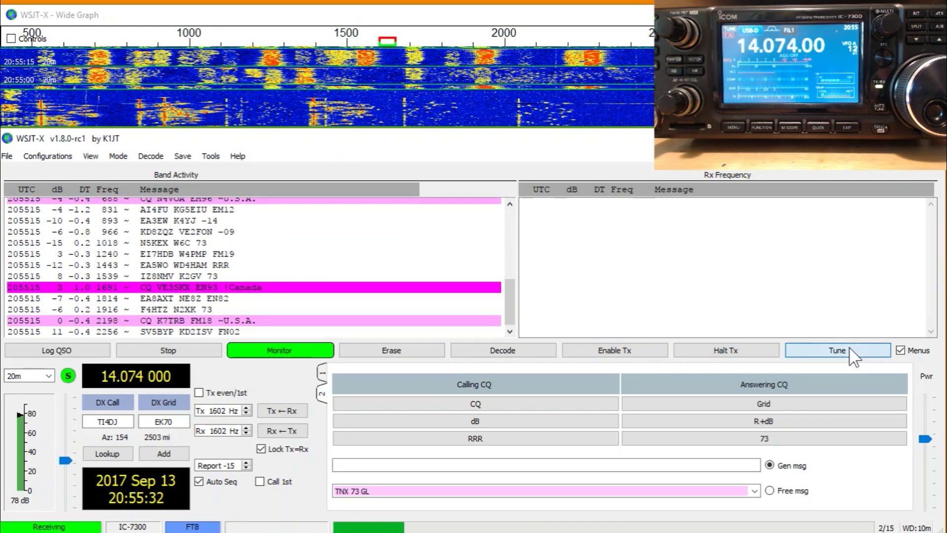
left_click(850, 349)
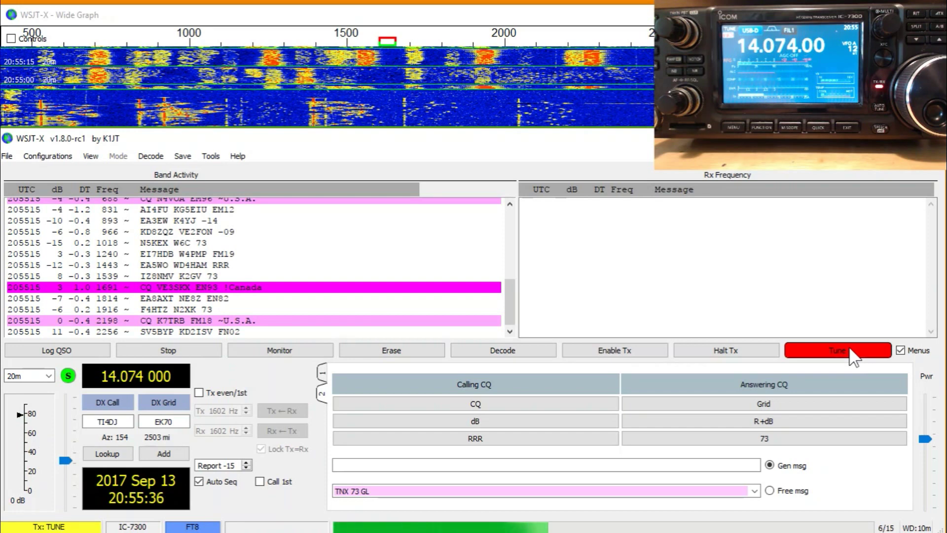
left_click(849, 348)
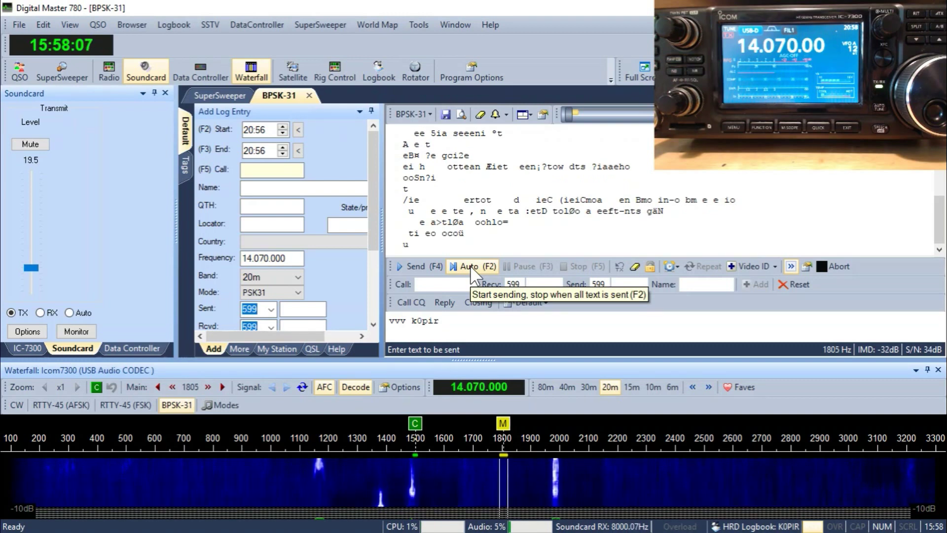
Step: Switch to Digital Master 780 and auto-send the "vvv" callsign test message twice, lowering the transmit level to 16.6 in between
left_click(469, 267)
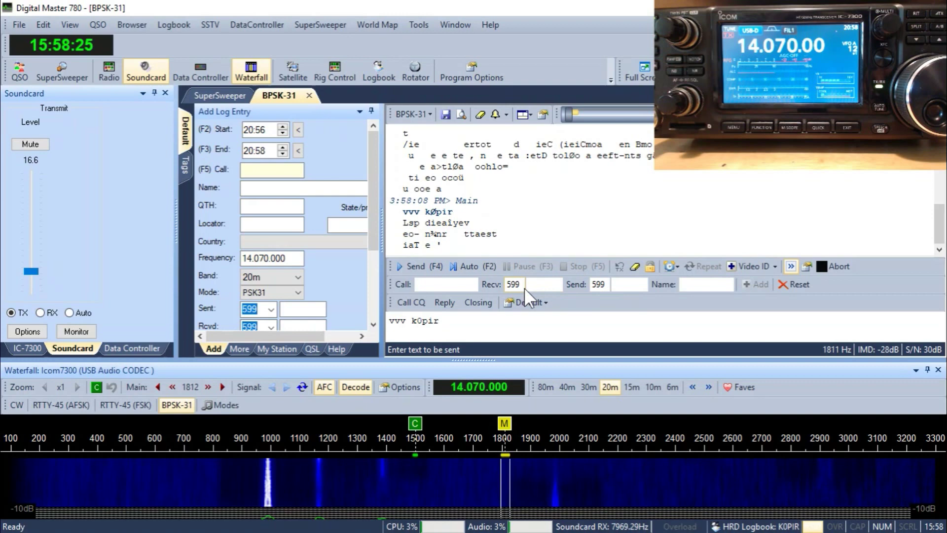
left_click(464, 268)
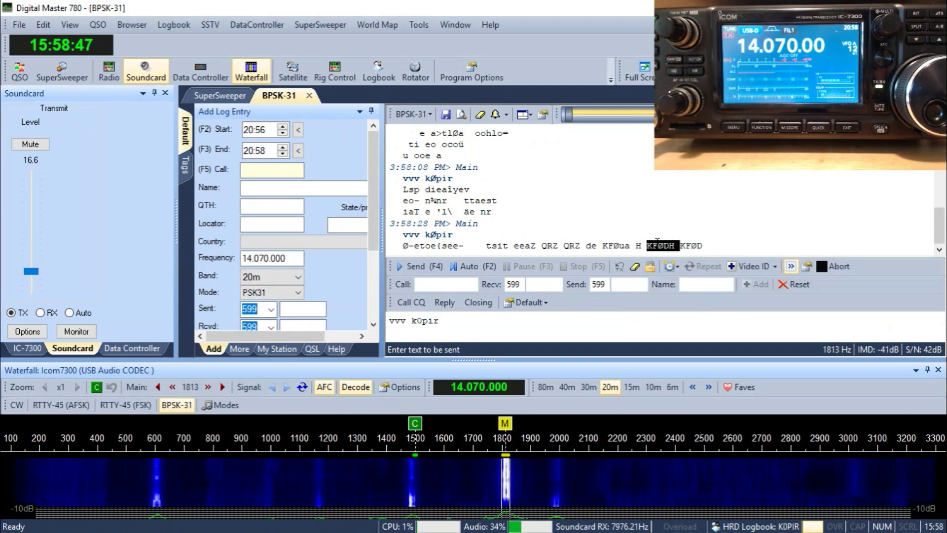
Step: Fill the log entry with the callsign decoded in the received text and auto-send the Him de Me Pse K reply to that station
right_click(656, 242)
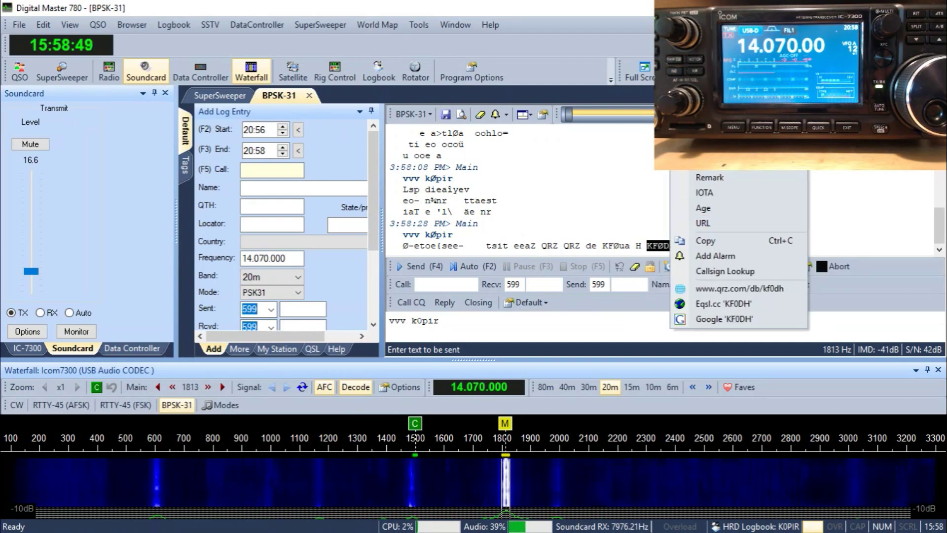
left_click(657, 246)
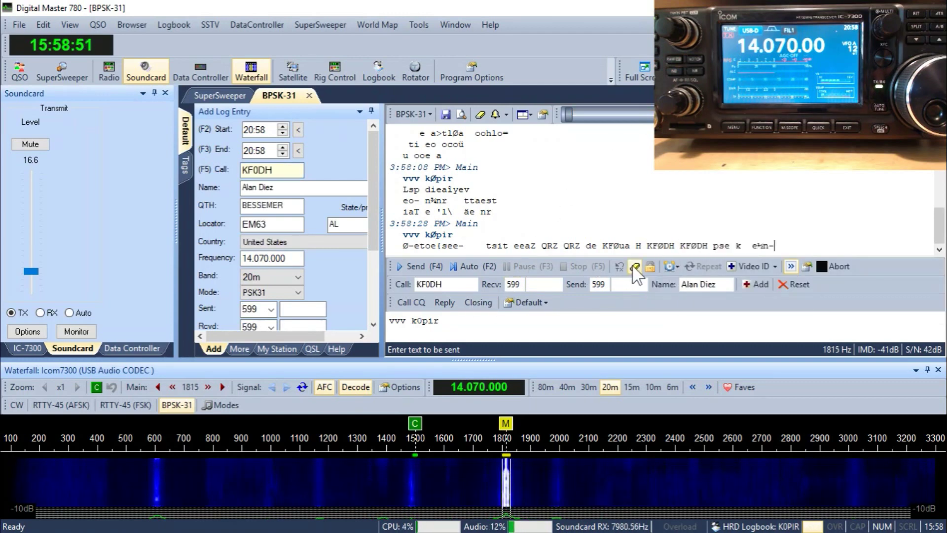
left_click(446, 302)
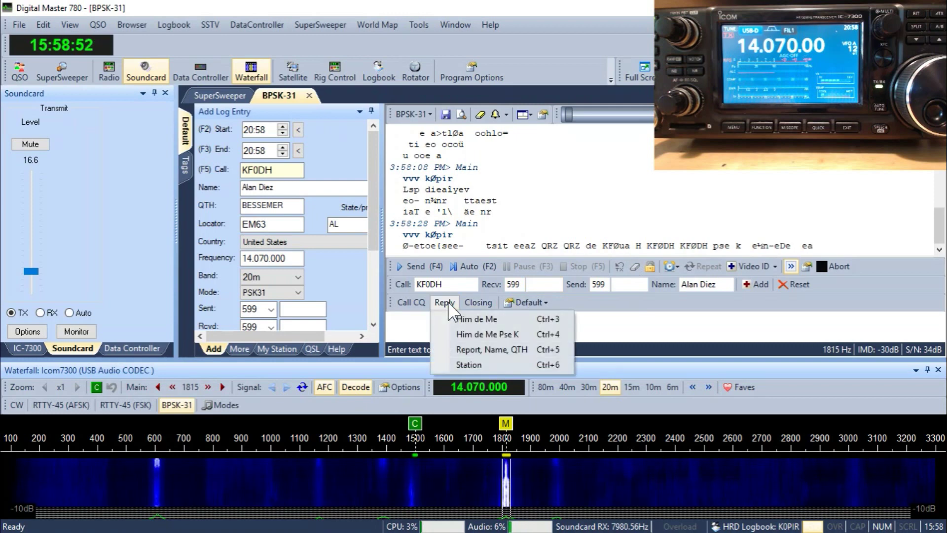
left_click(457, 329)
left_click(484, 261)
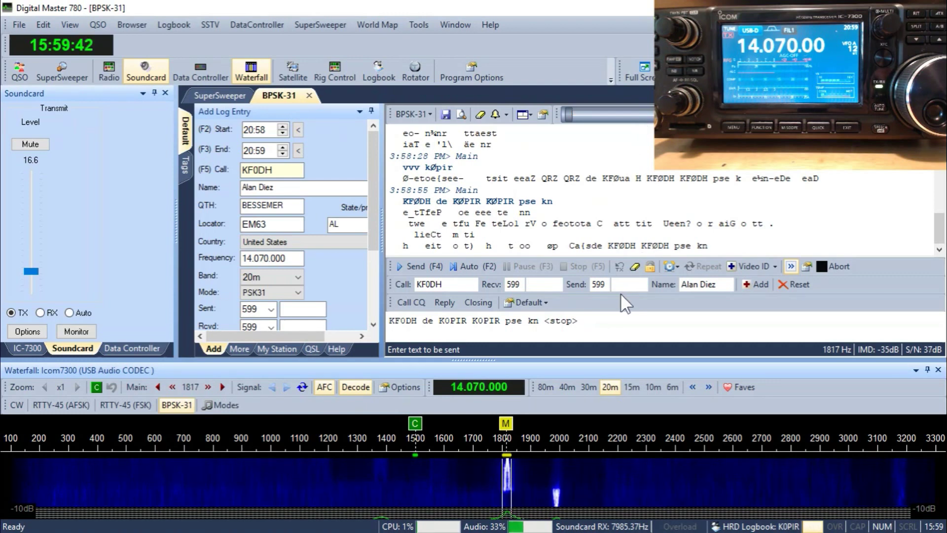
Step: Set the soundcard transmit level to 19.5 and auto-send the same reply again
left_click(34, 266)
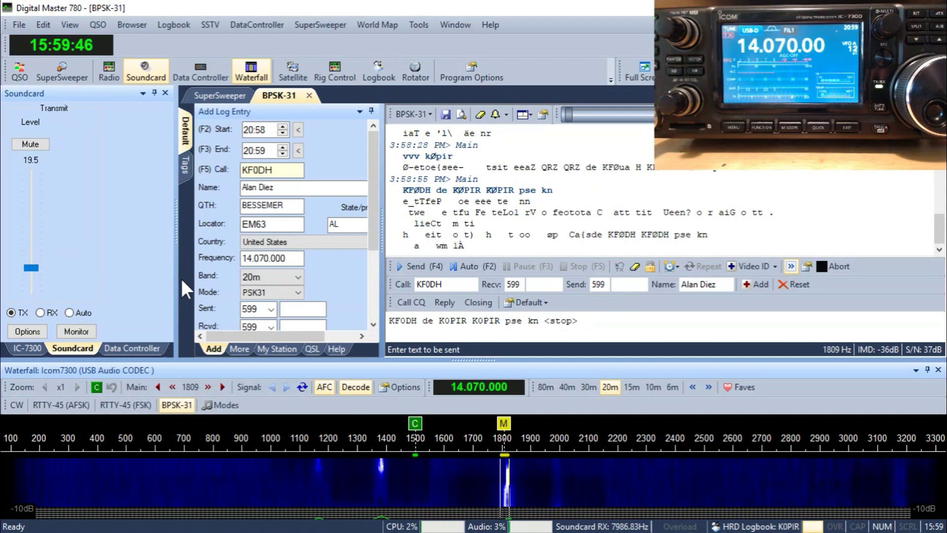
left_click(469, 267)
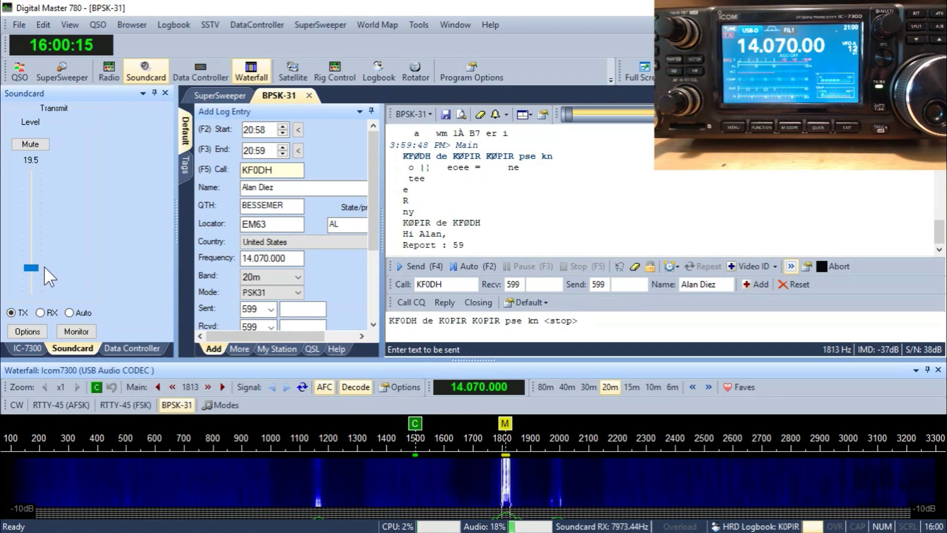
Step: Replace the sent text with the Report, Name, QTH reply and enlarge the outgoing message area upward
left_click(635, 267)
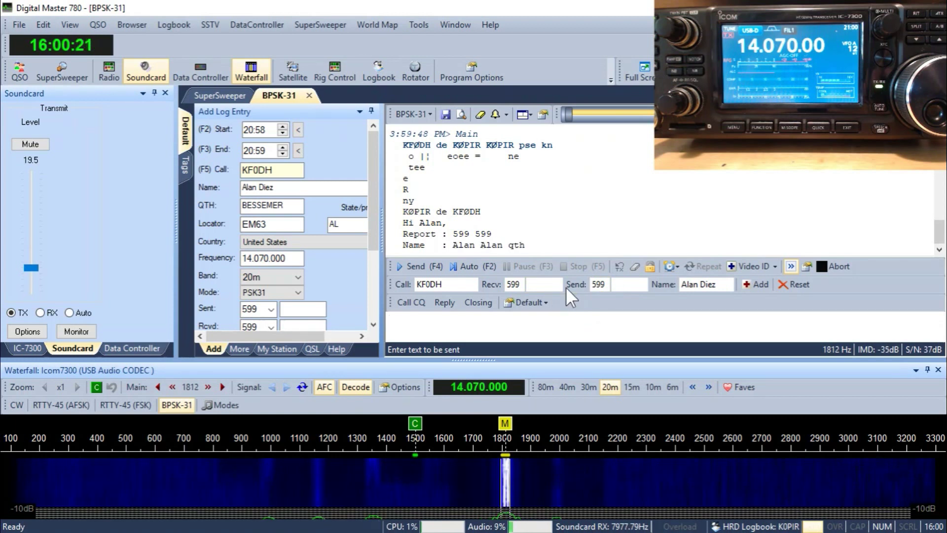
left_click(446, 303)
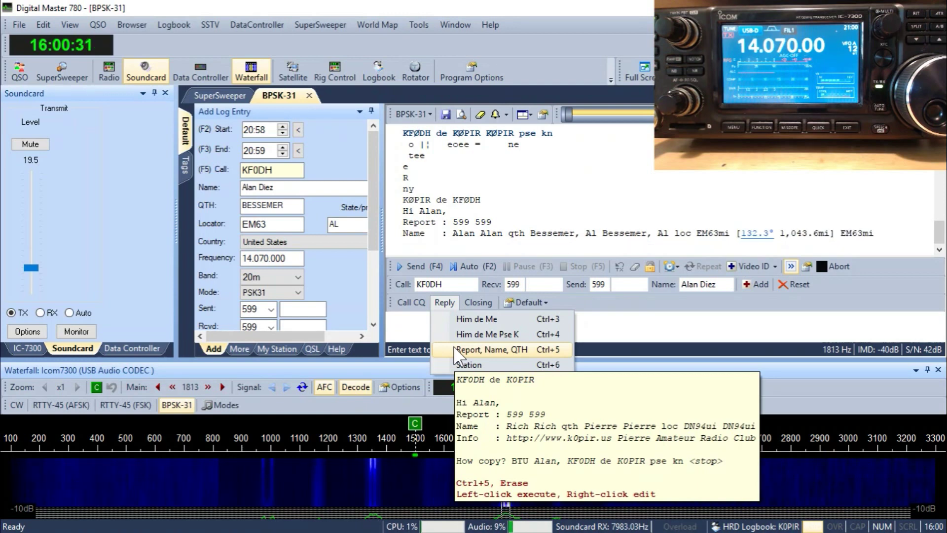
mouse_move(526, 302)
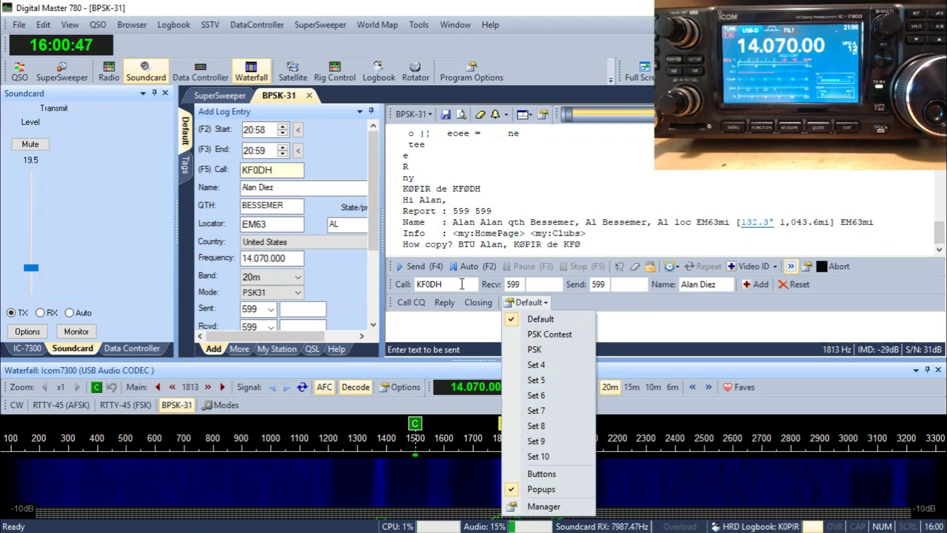
left_click(456, 301)
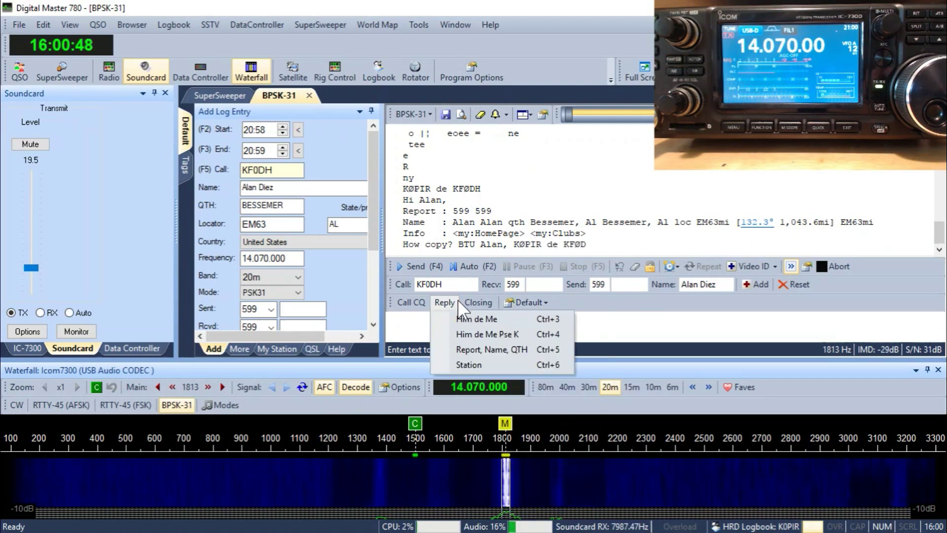
left_click(456, 334)
left_click_drag(863, 258, 878, 222)
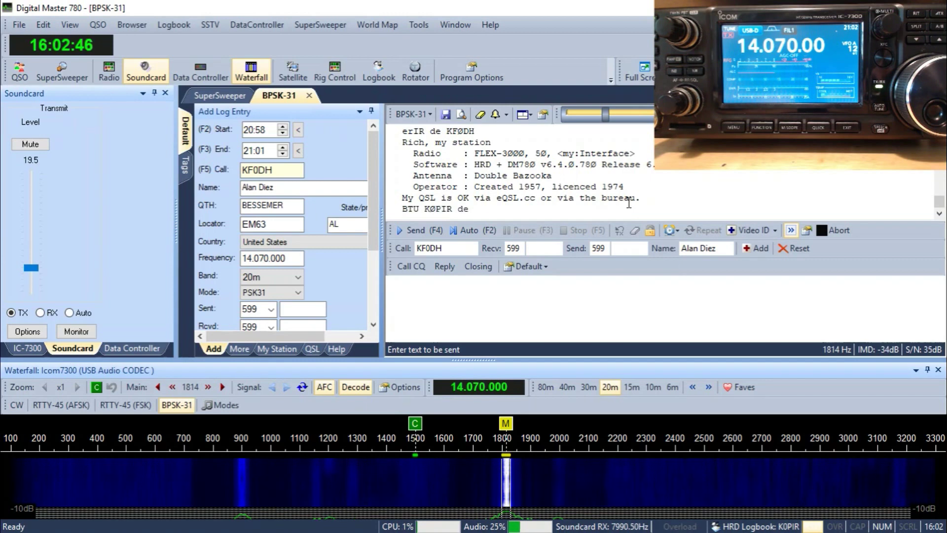
Step: Send the Station reply describing the radio, software and antenna, and replace its text with the Closing message
left_click(444, 266)
left_click(457, 301)
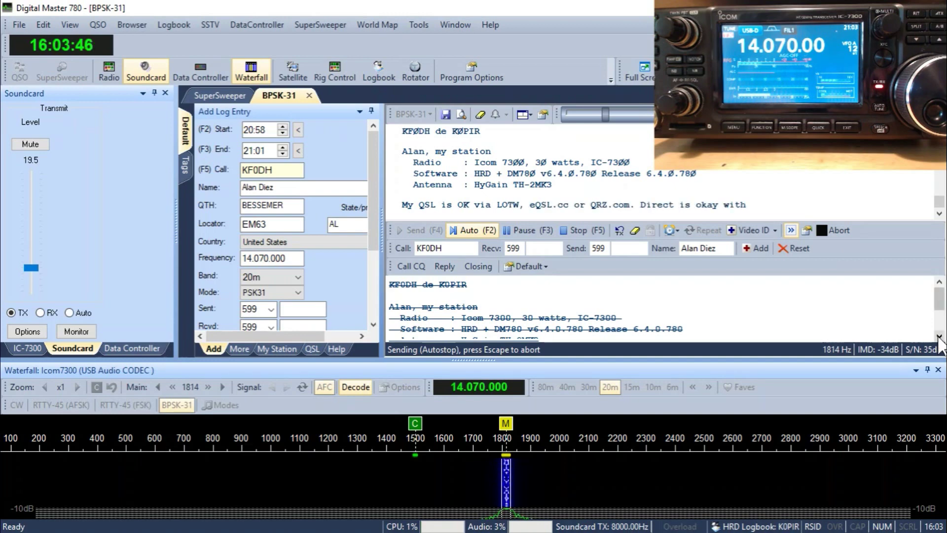
left_click(635, 230)
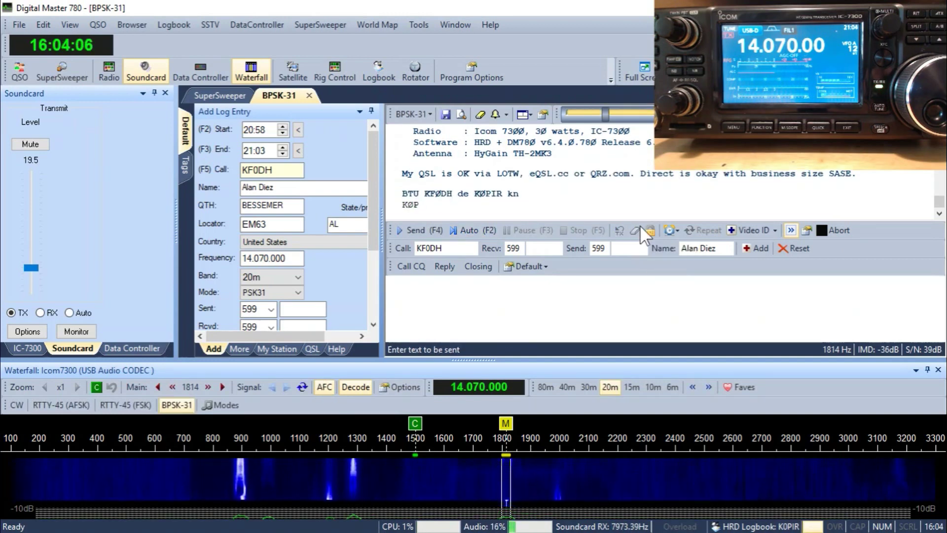
left_click(478, 266)
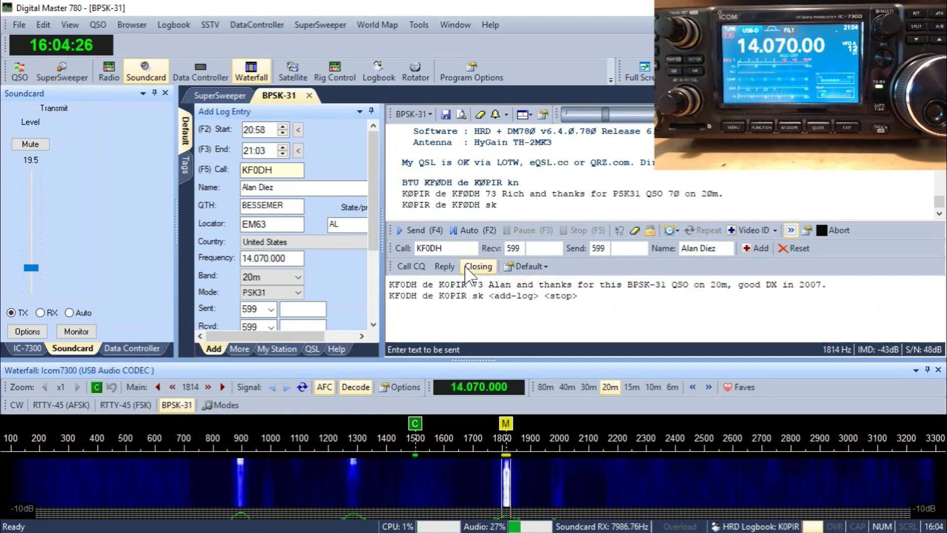